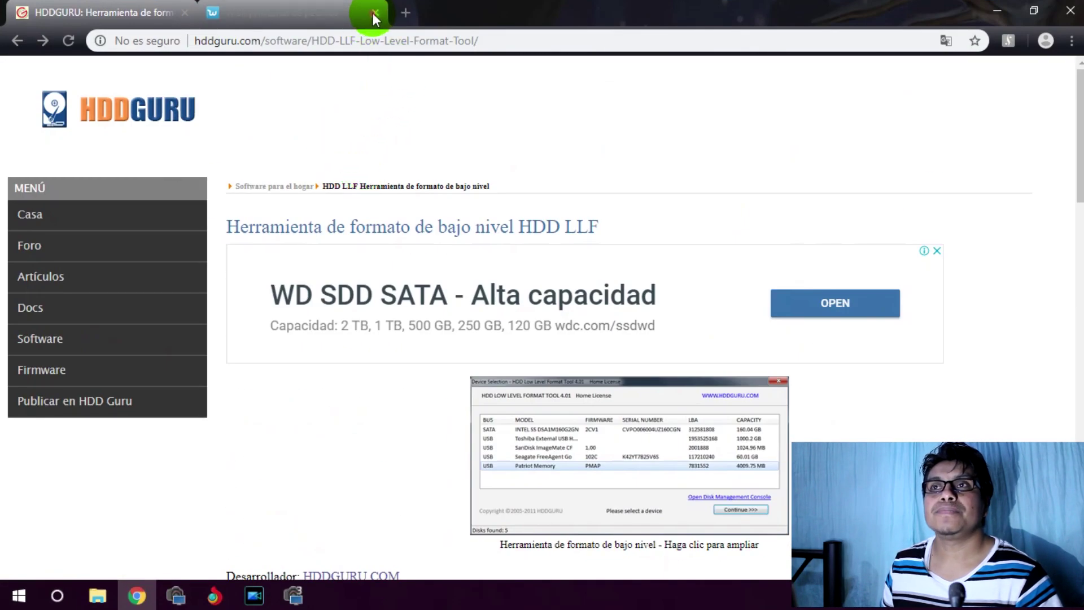
Step: Close the second browser tab and find the download links on the HDD LLF Low Level Format Tool page
click(375, 13)
scroll(390, 322, down, 4)
scroll(366, 317, up, 4)
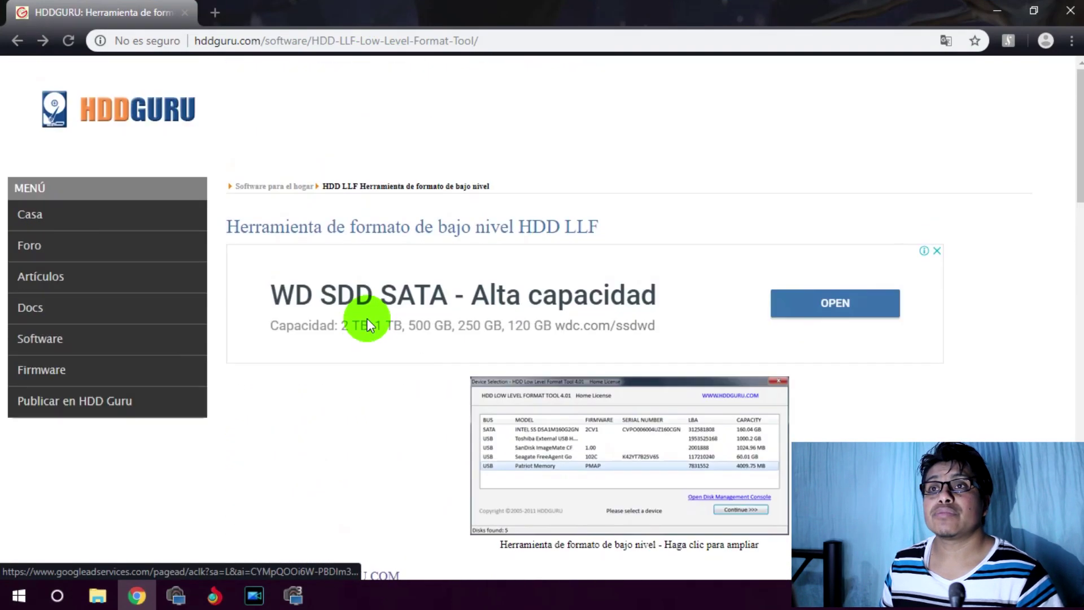
scroll(367, 318, down, 4)
scroll(367, 318, down, 12)
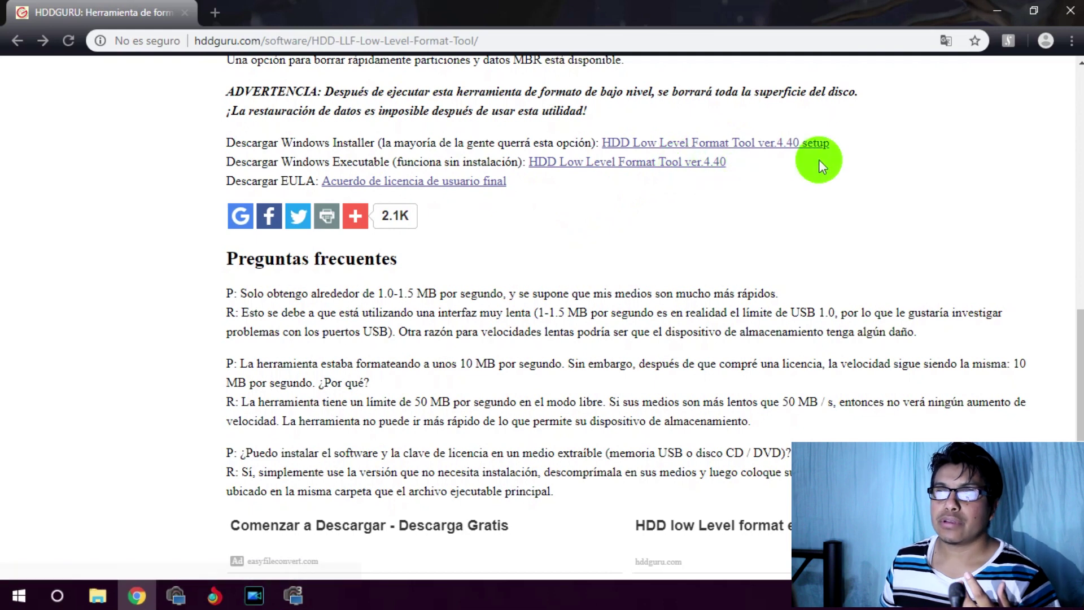
Step: Request the HDD Low Level Format Tool ver.4.40 setup download, reject the file, and minimize the browser
click(781, 146)
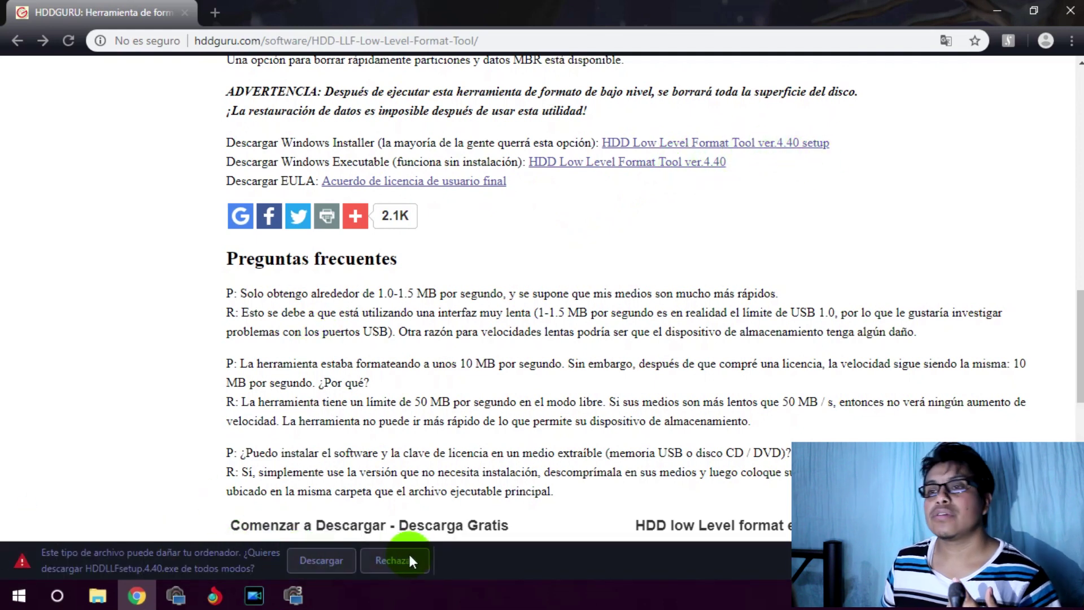
click(407, 559)
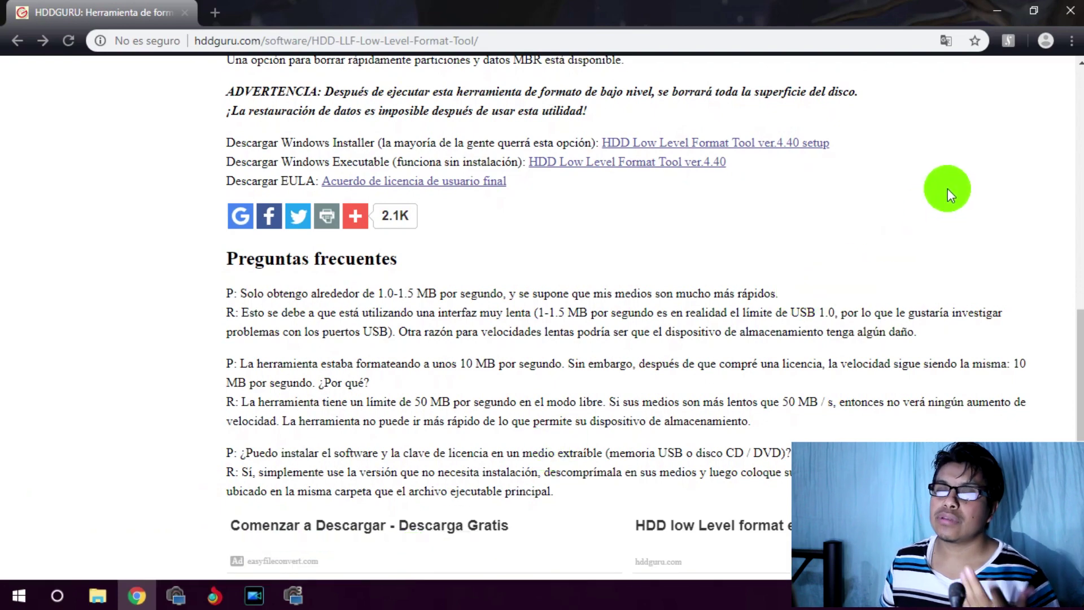
click(996, 10)
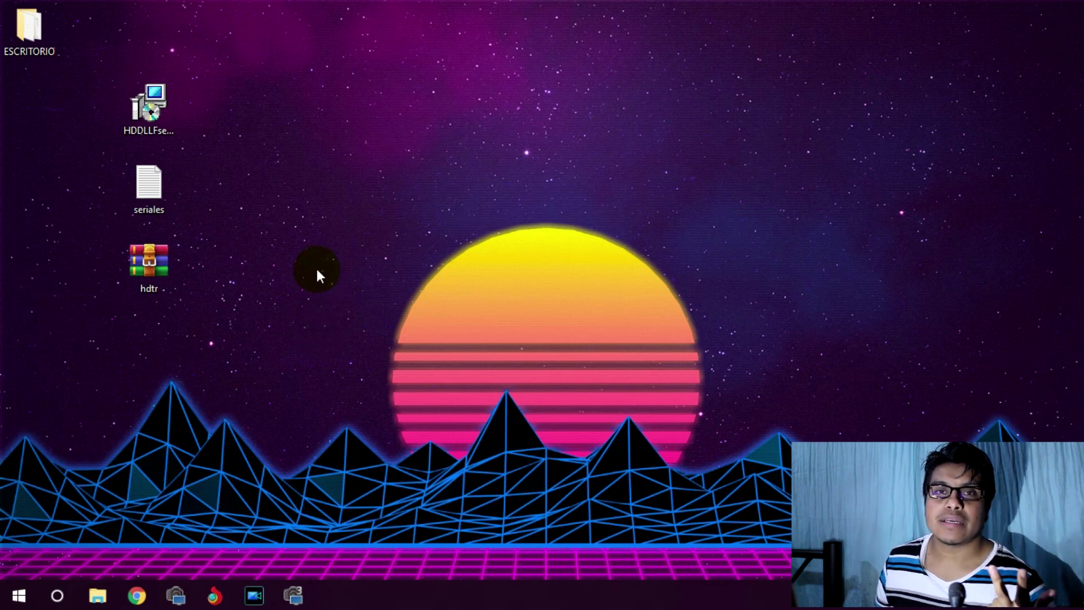
Step: Reposition the installer and the hdtr archive on the desktop, and extract the archive in place
drag(150, 107, 264, 130)
drag(144, 263, 210, 260)
right_click(213, 269)
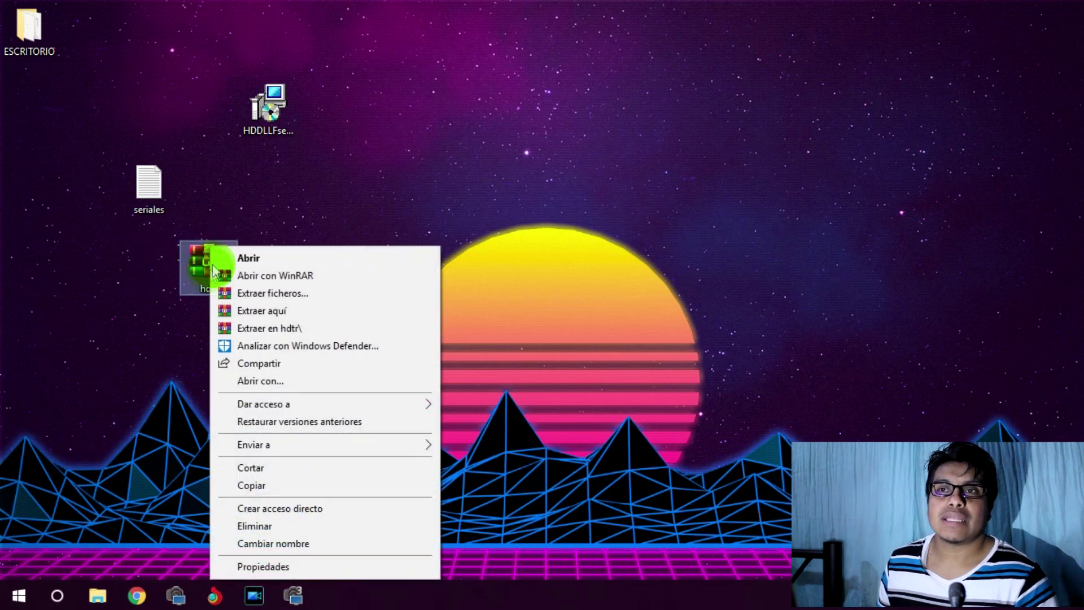
click(257, 310)
Step: Move the seriales text file and the HDDLLFsetup installer together toward the middle of the desktop
drag(275, 199, 100, 89)
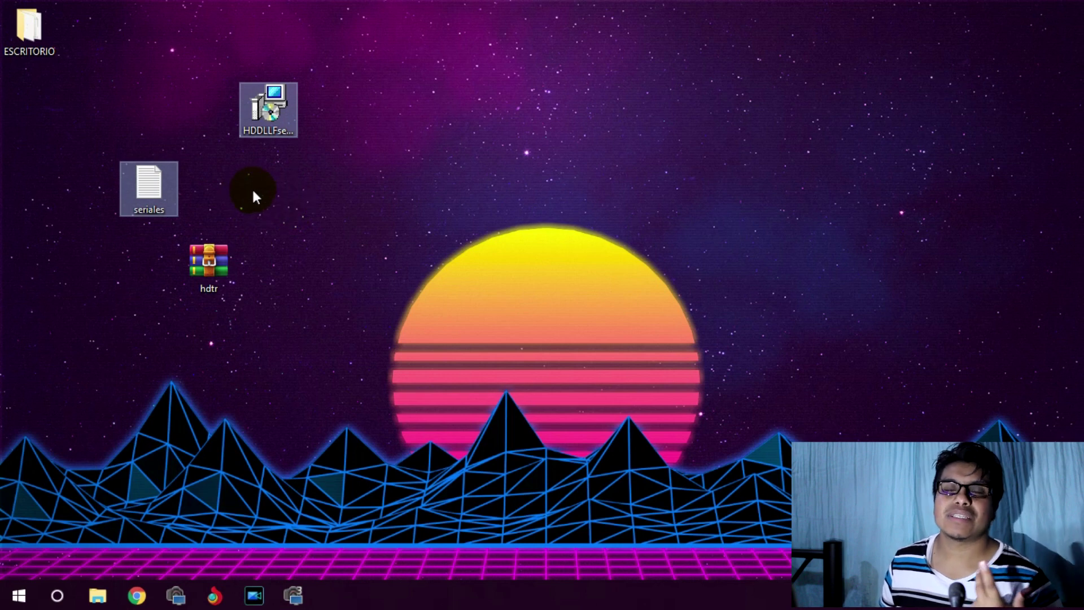
drag(271, 123, 434, 178)
click(442, 195)
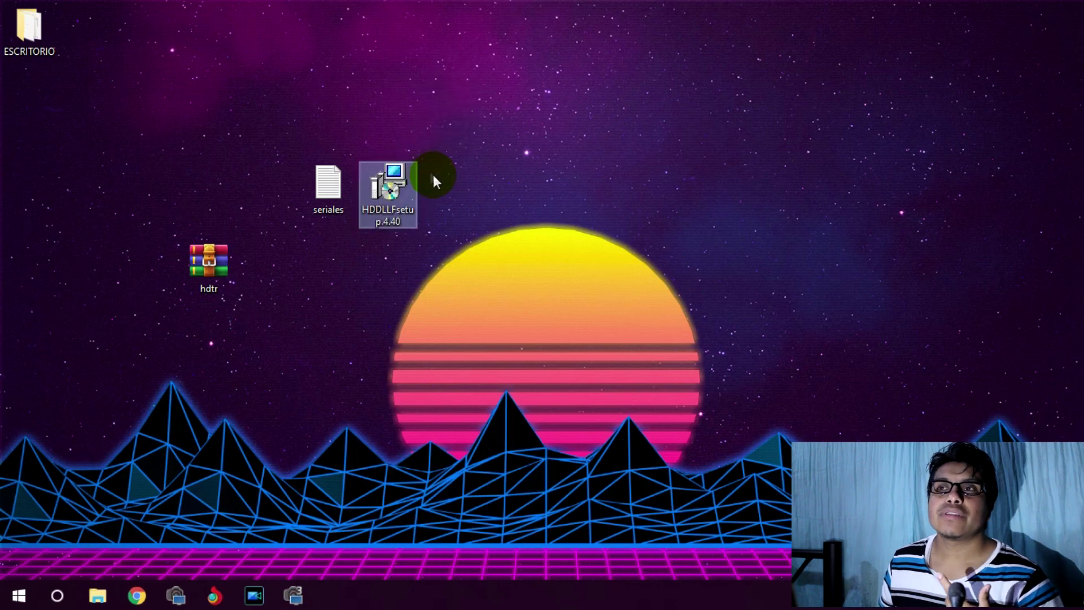
Step: Install Hard Disk Low Level Format Tool 4.40 in the default folder with desktop and Quick Launch icons, and launch it
right_click(396, 182)
click(438, 212)
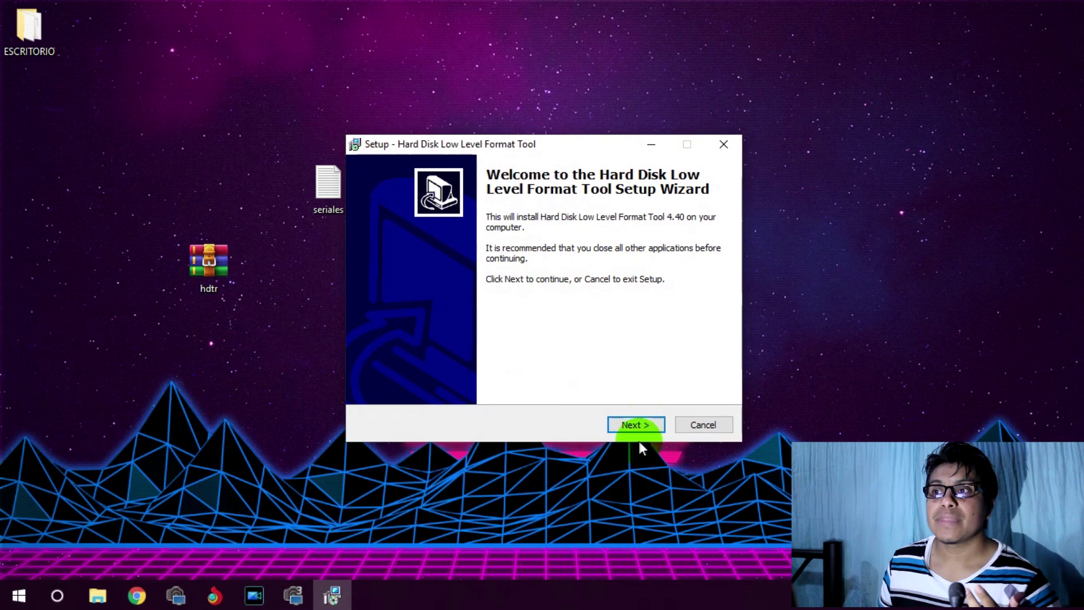
click(637, 425)
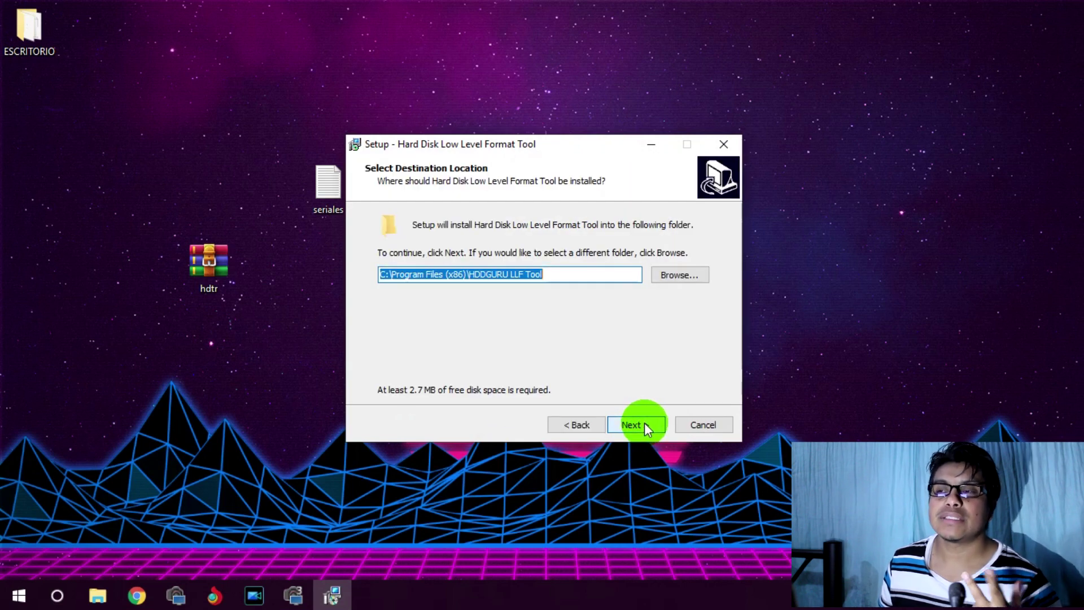
click(645, 423)
click(645, 423)
click(645, 423)
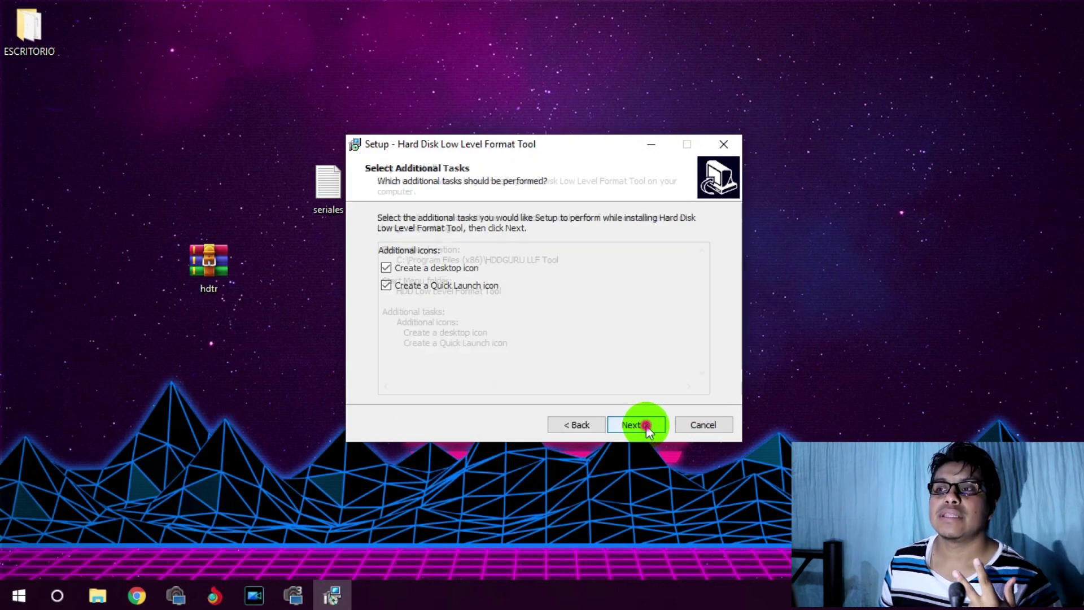
click(646, 425)
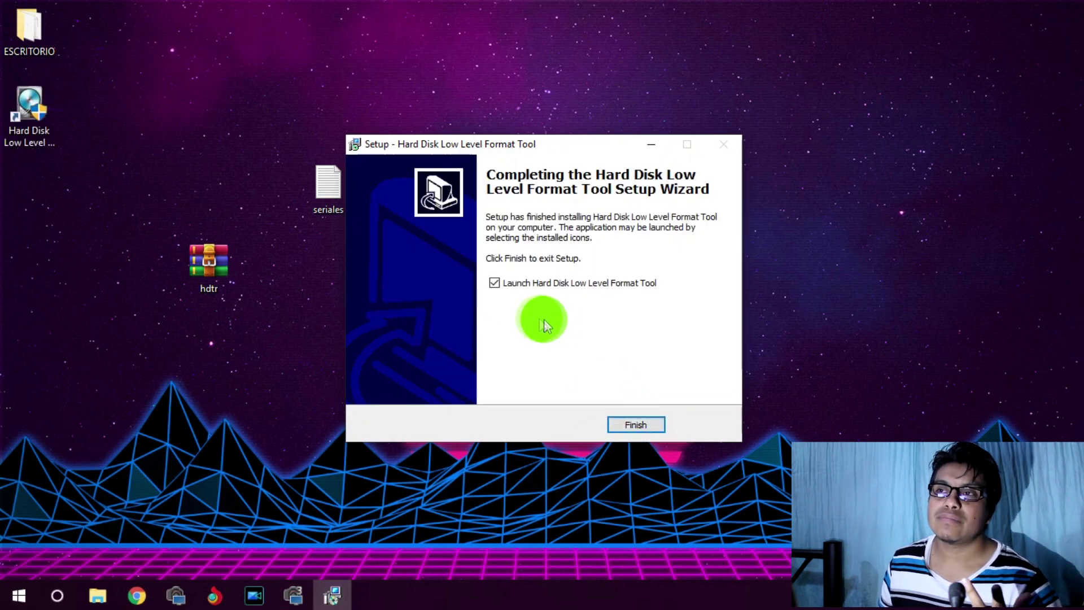
click(646, 425)
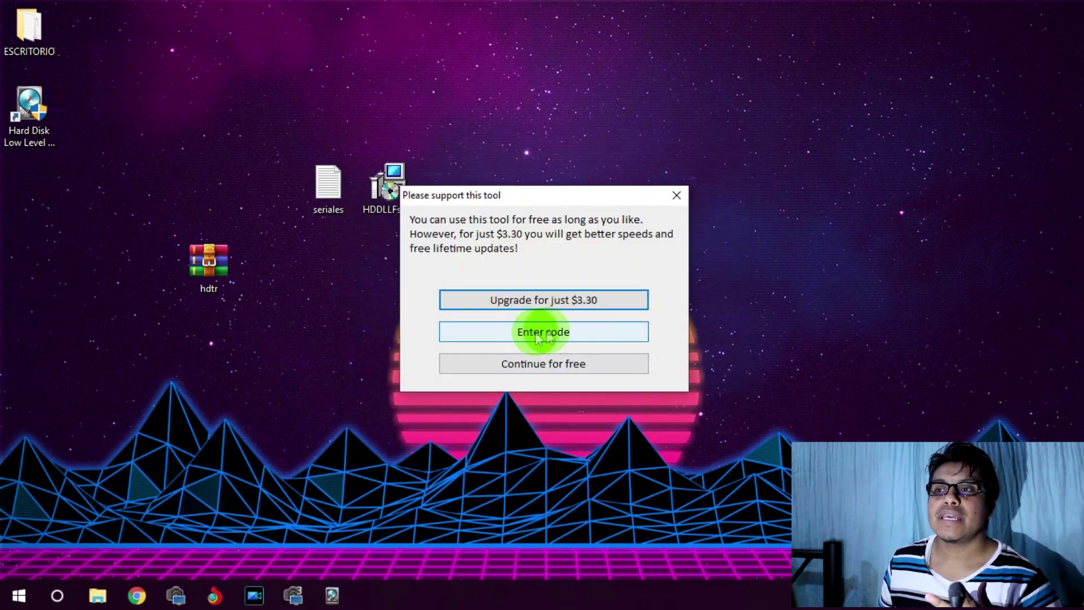
Step: Open the tool's licence code entry, copy the last activation serial from the seriales text file, and close the file
click(561, 336)
double_click(331, 195)
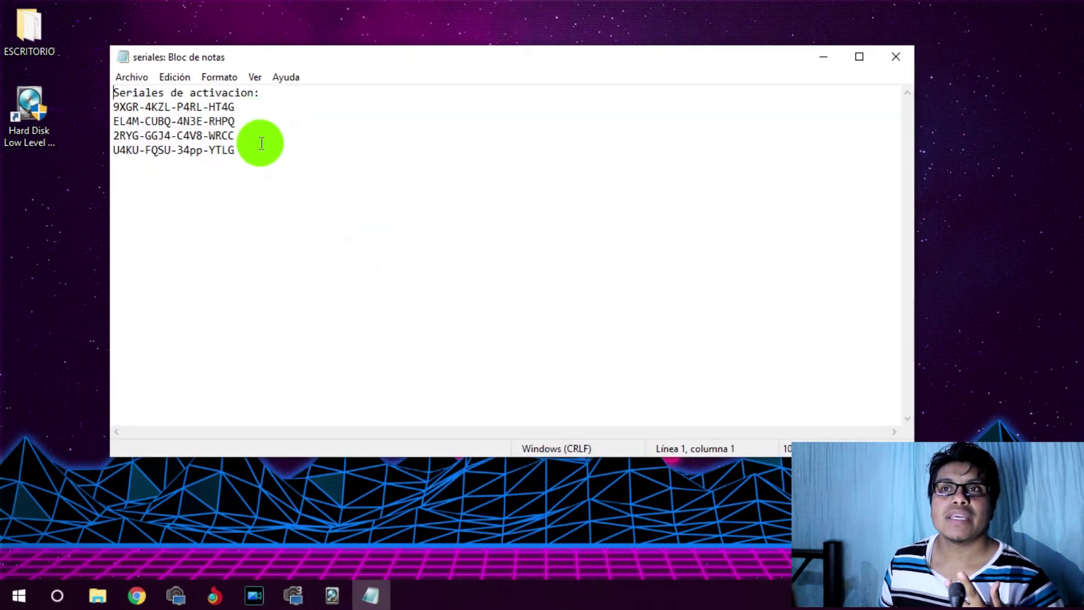
drag(254, 144, 121, 138)
drag(228, 154, 121, 151)
right_click(133, 154)
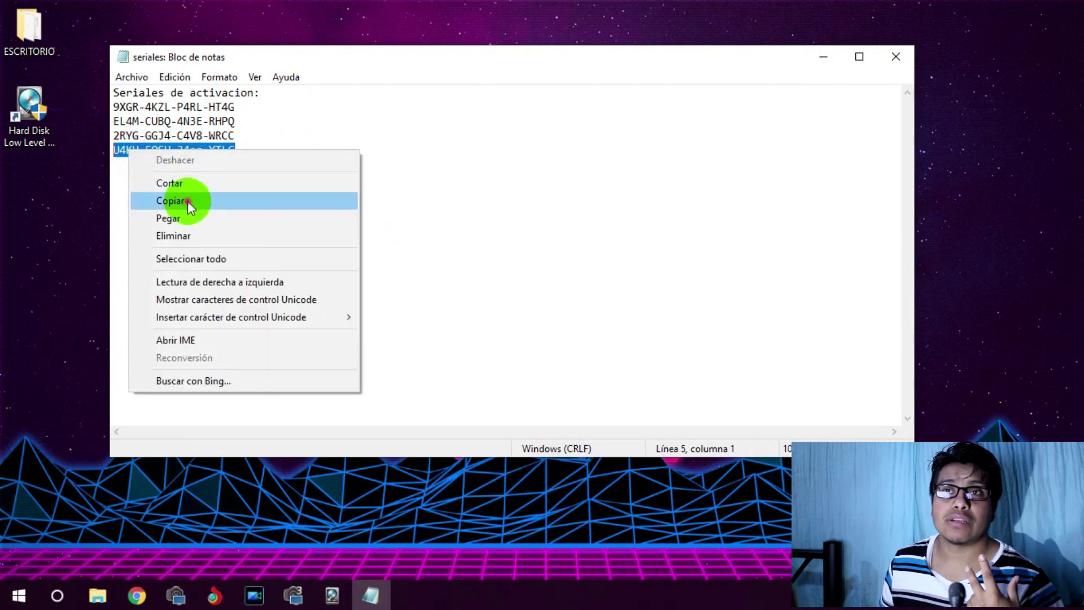
click(189, 202)
click(896, 56)
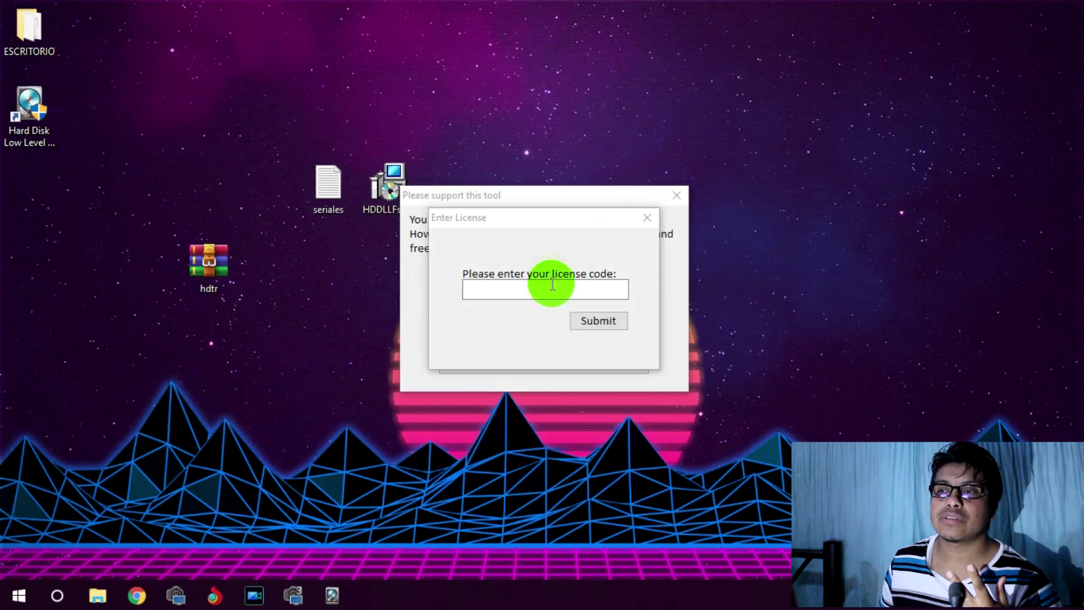
Step: Paste the copied licence code into the licence field, submit it, and dismiss the resulting message
click(551, 289)
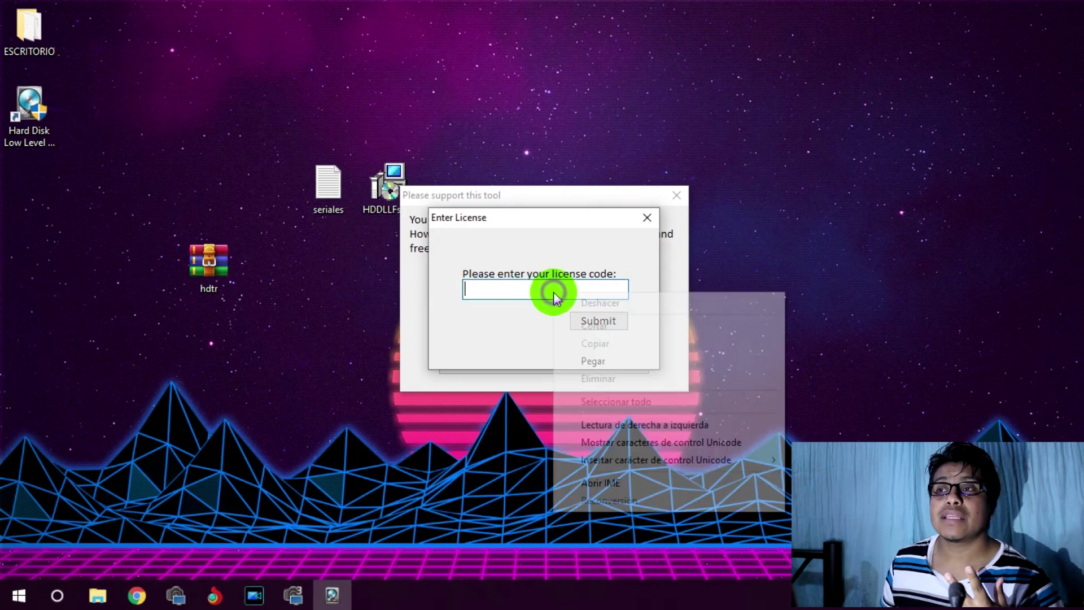
right_click(554, 292)
click(597, 361)
click(607, 323)
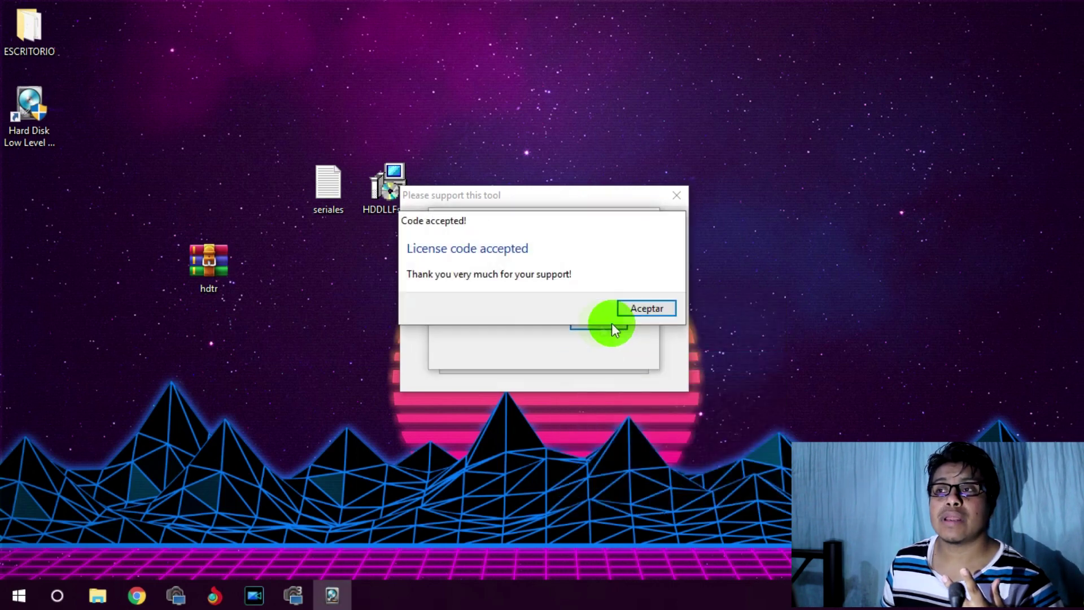
click(635, 308)
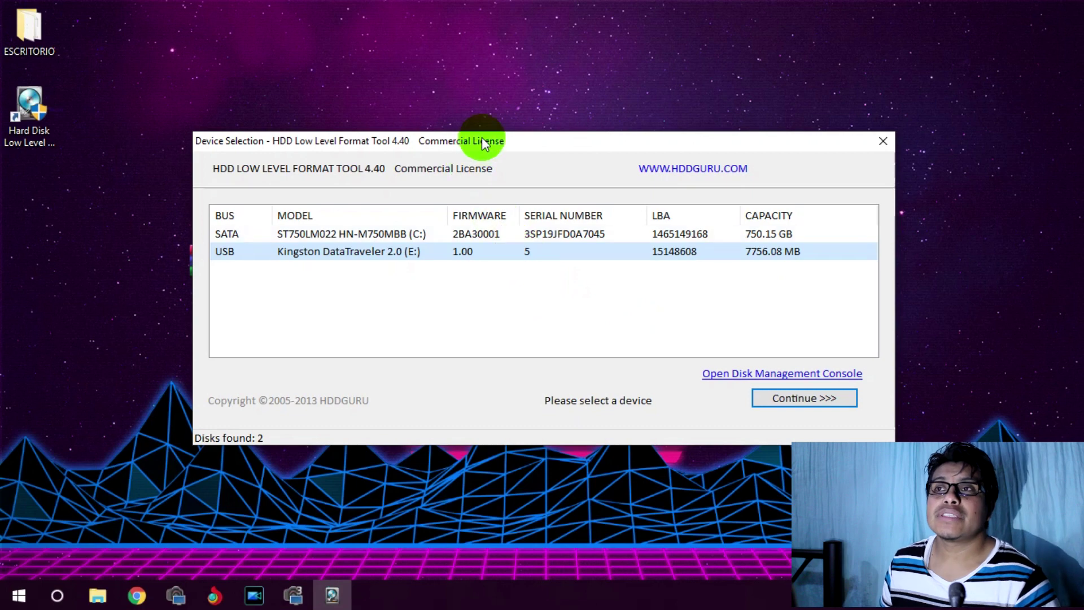
Step: Identify the Kingston DataTraveler 2.0 (E:) in the device list and check the contents of drive E: in File Explorer
drag(483, 138, 501, 74)
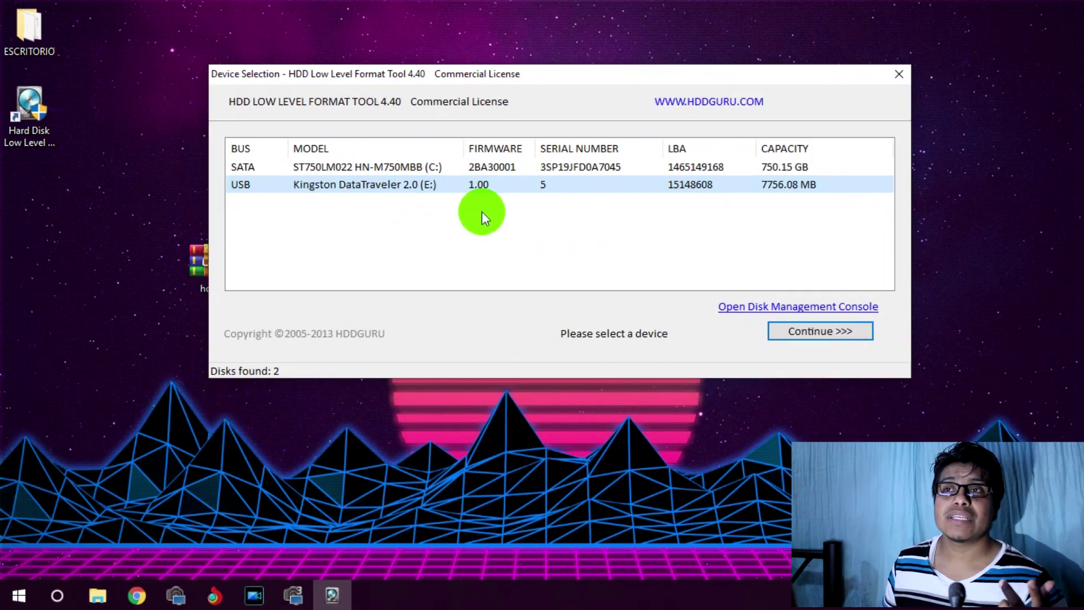
click(389, 186)
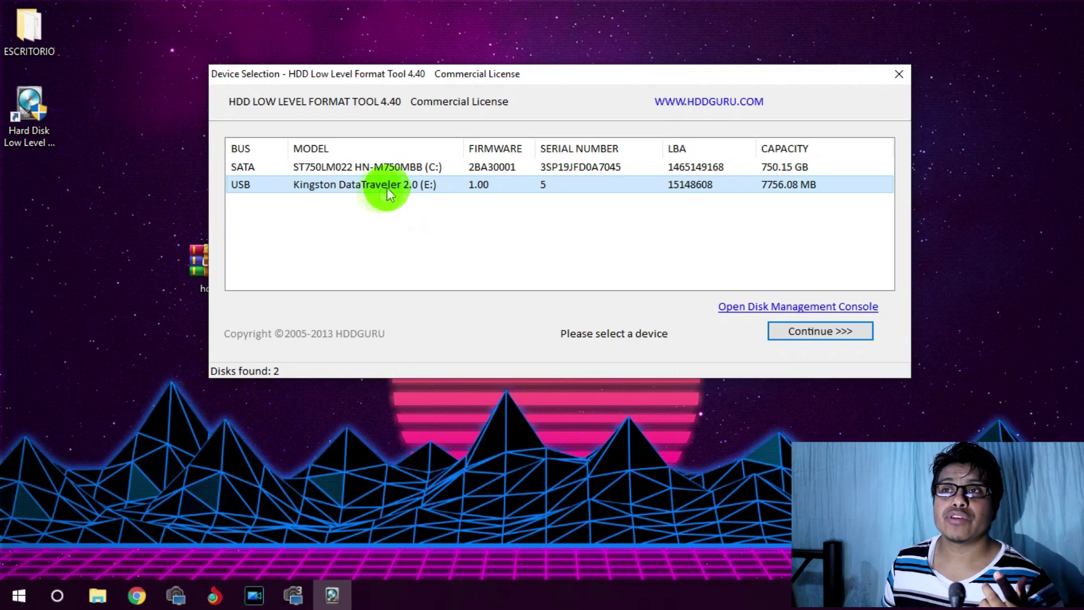
click(97, 596)
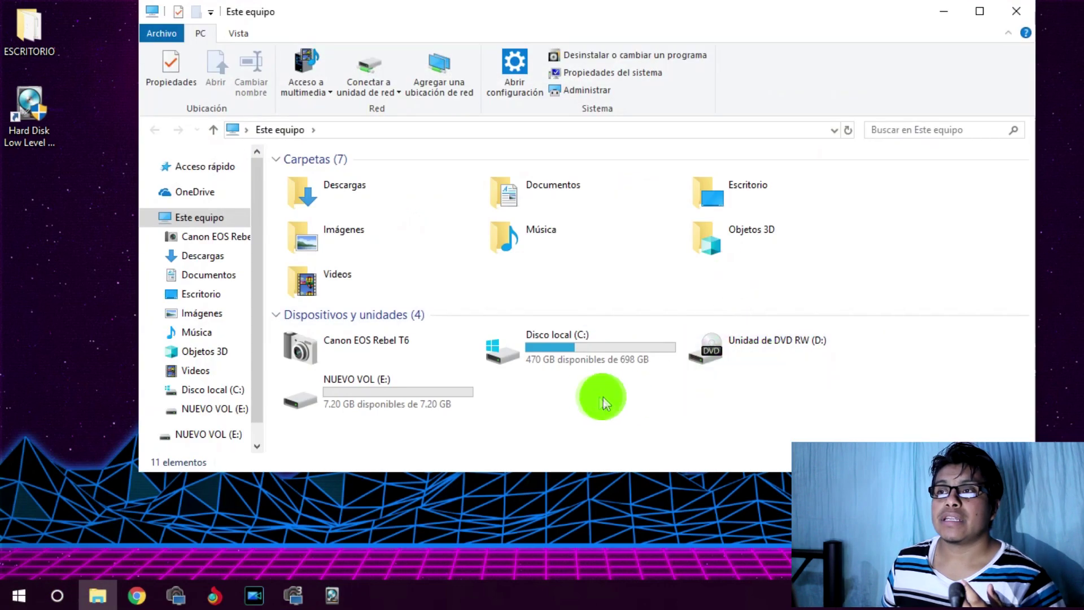
click(411, 396)
double_click(411, 396)
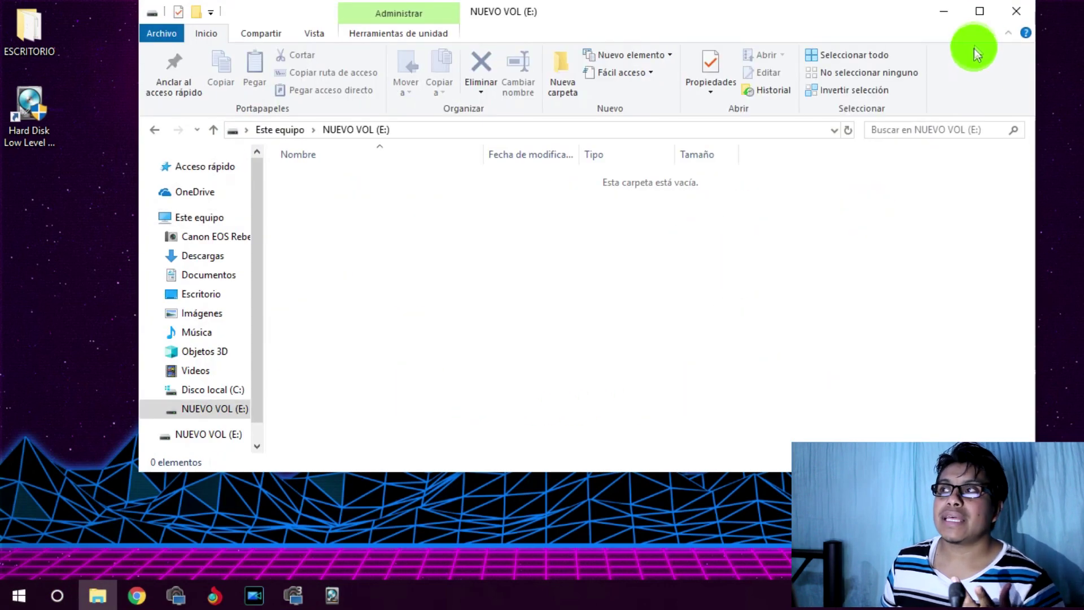
click(1017, 11)
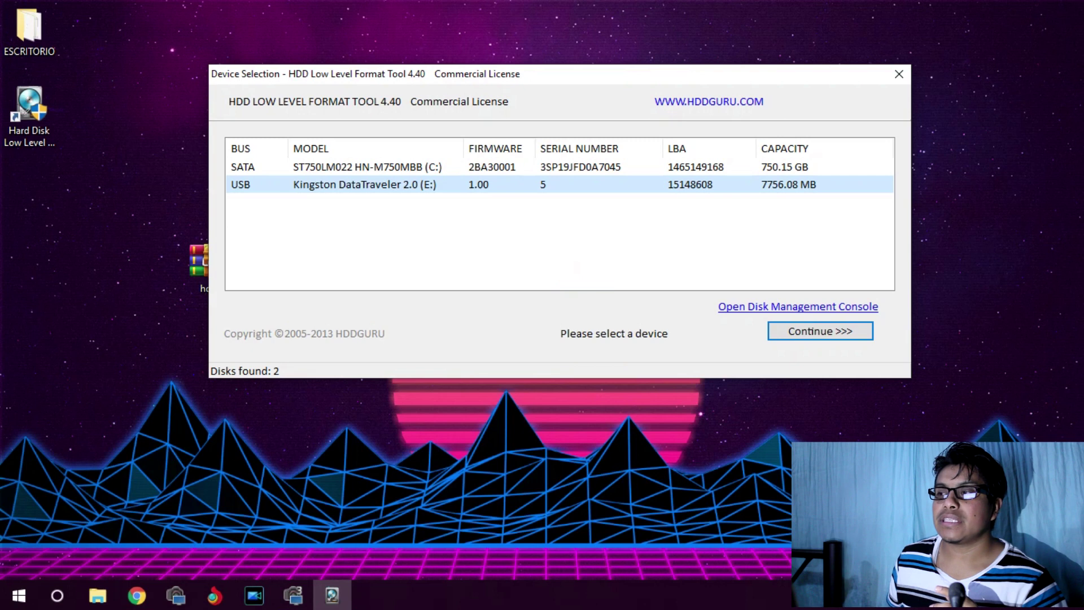
Step: Select the USB Kingston DataTraveler 2.0 (E:) as the target device and continue to its details window
click(744, 476)
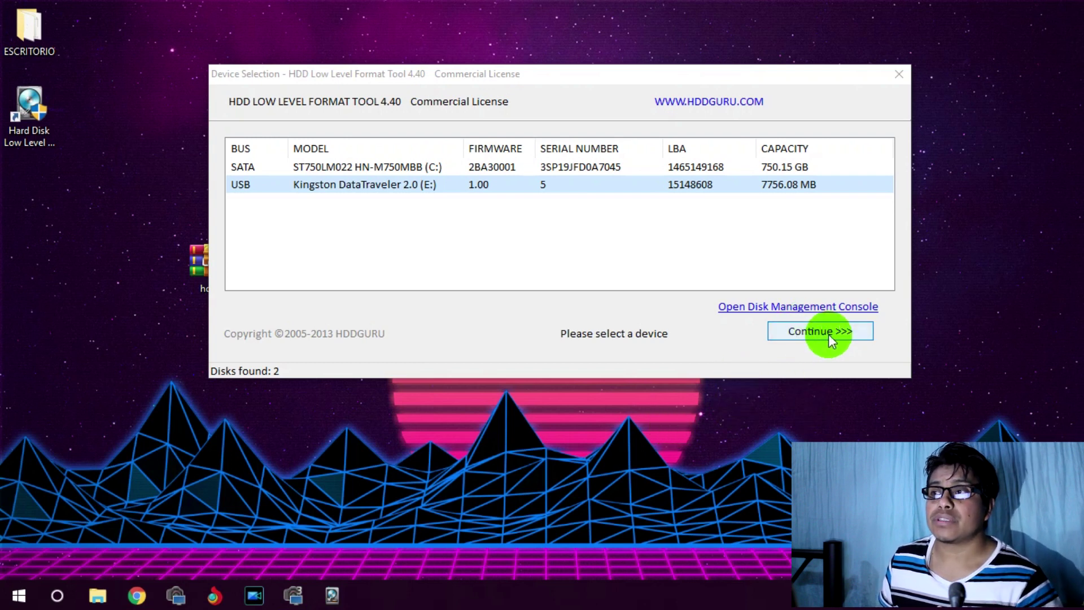
click(616, 194)
click(377, 185)
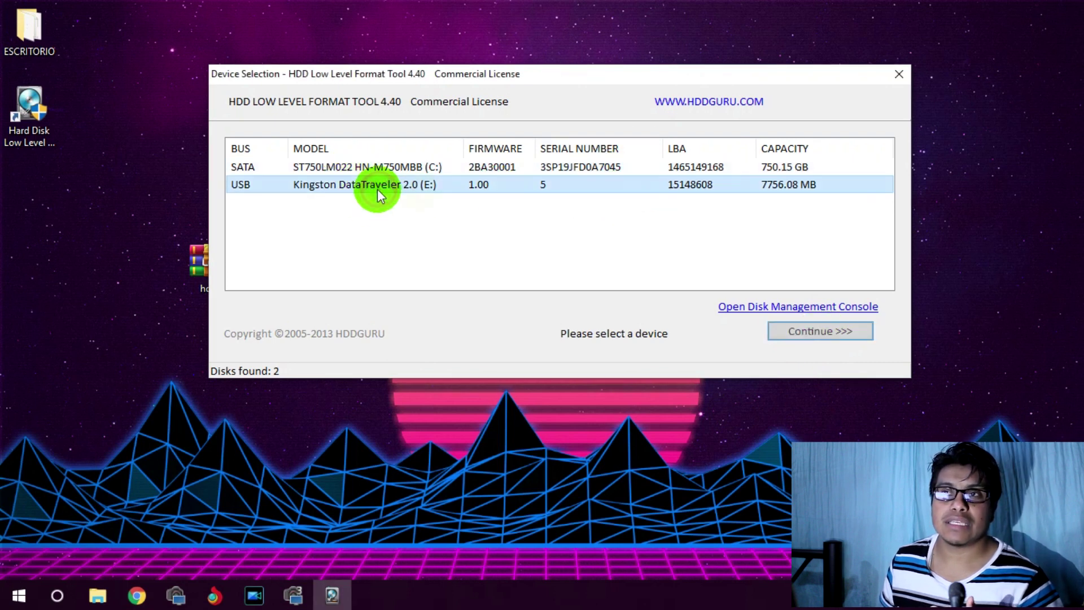
click(834, 336)
drag(394, 85, 357, 39)
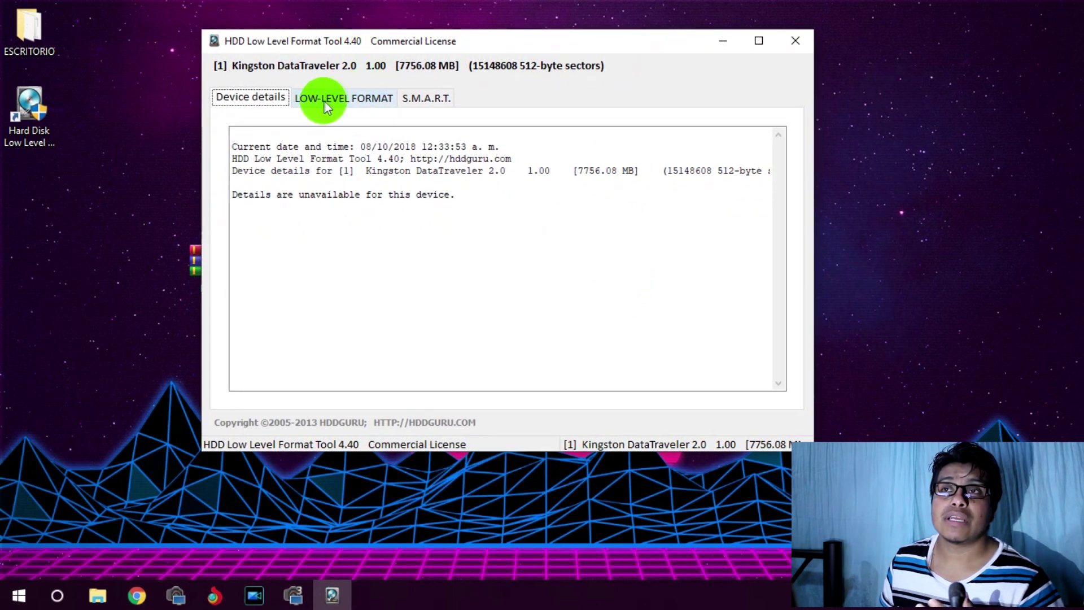
Step: Run a full low-level format of the Kingston DataTraveler 2.0 without quick wipe, confirm the data loss, and close the tool
click(344, 100)
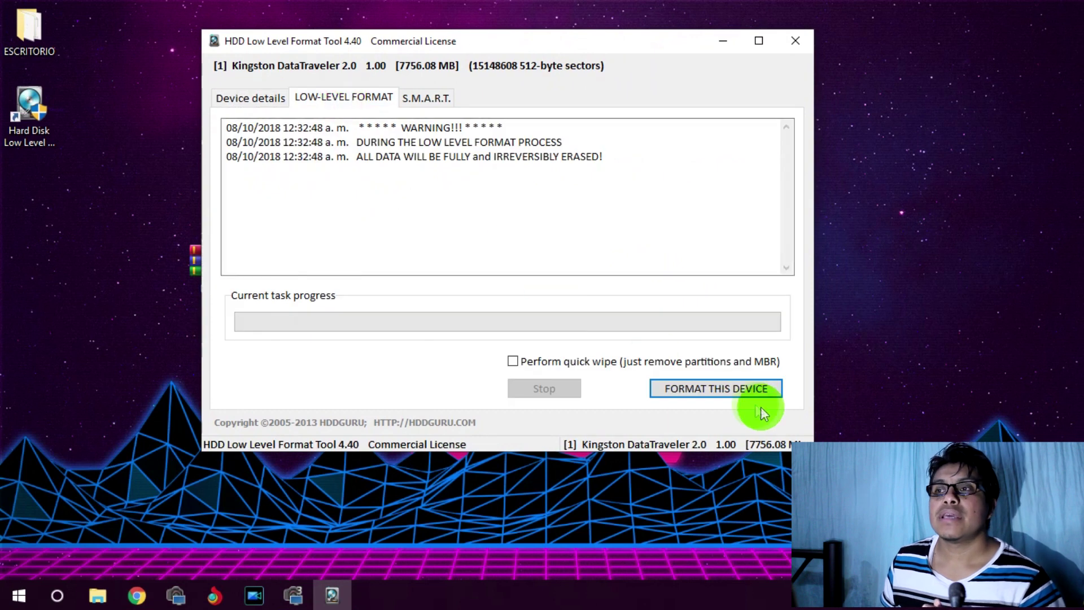
click(712, 393)
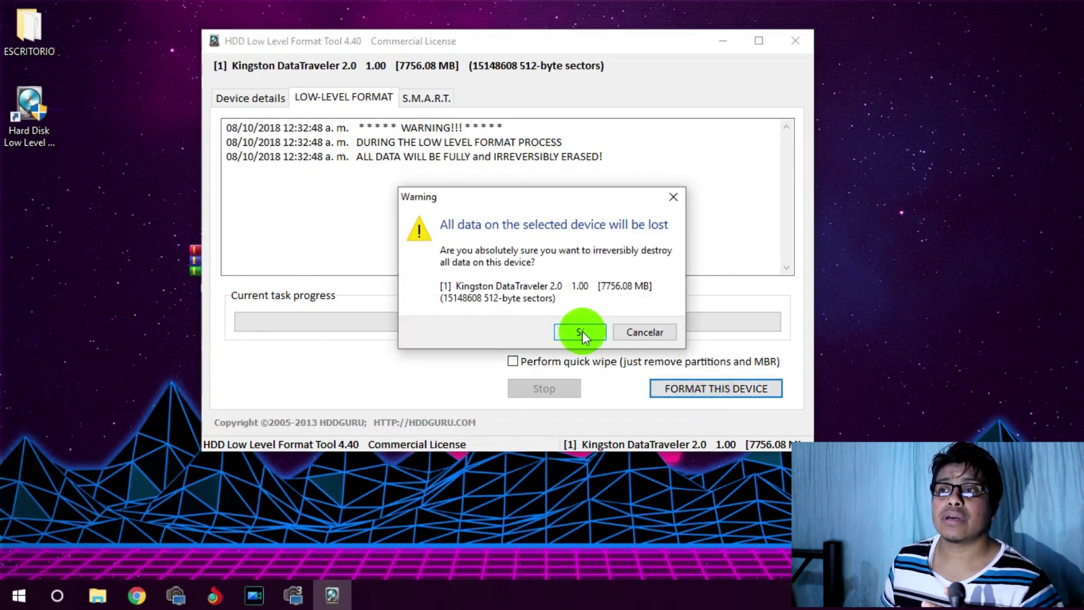
click(581, 332)
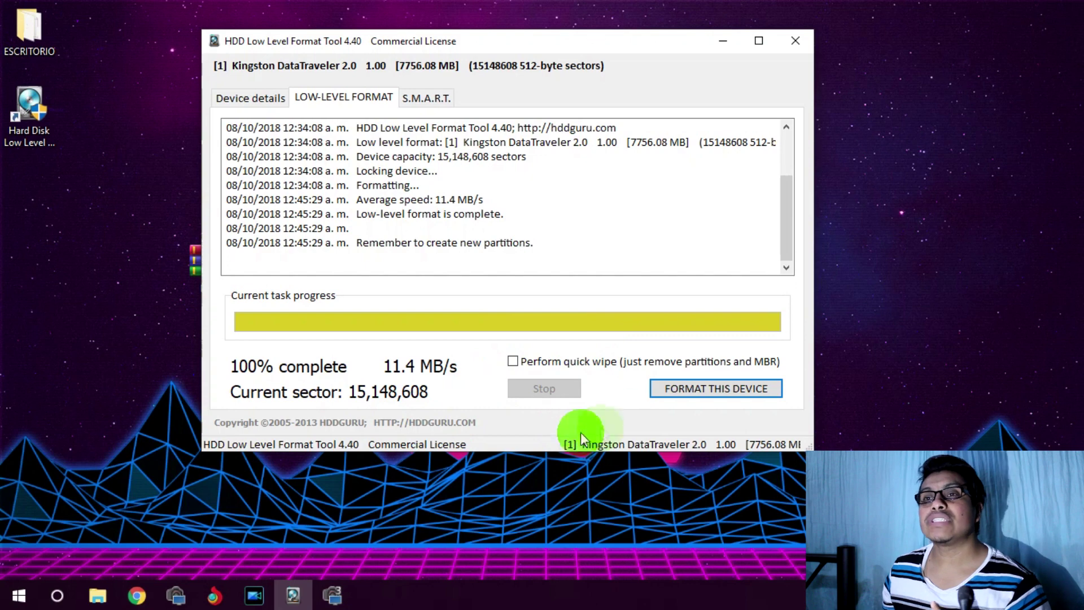
click(795, 40)
Step: Quick-format drive E: in Windows as FAT32 with 4096-byte allocation units and no volume label, and open the drive
click(98, 596)
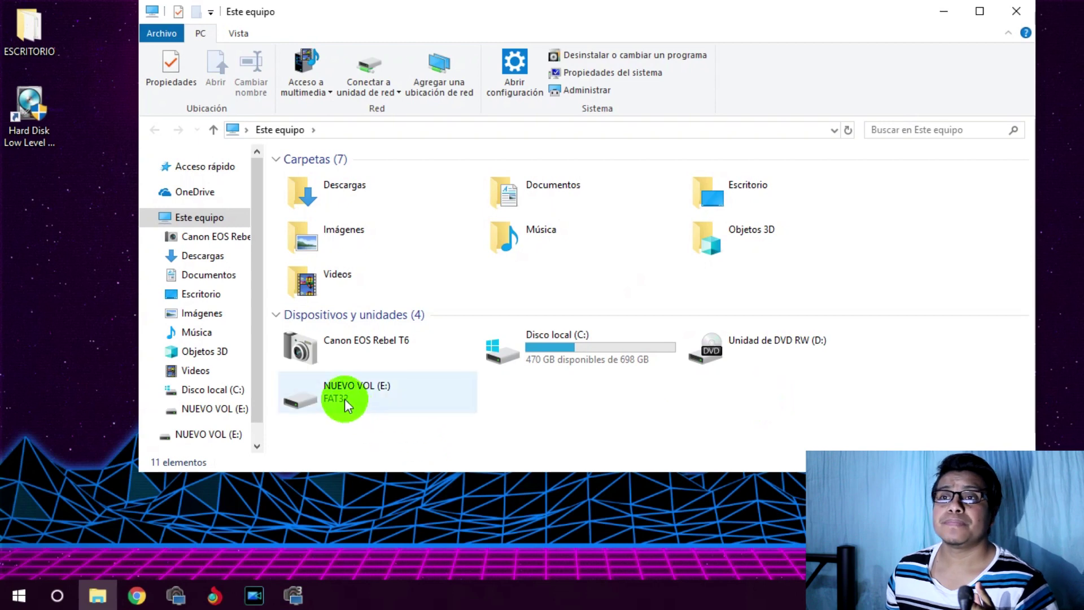
click(344, 398)
double_click(338, 395)
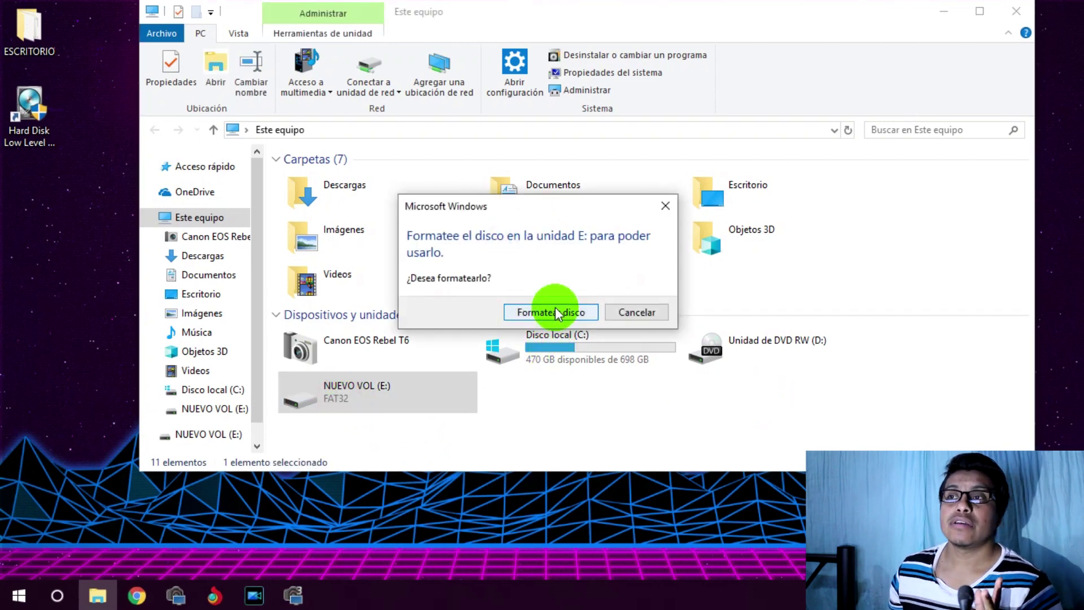
click(558, 312)
click(294, 397)
click(616, 297)
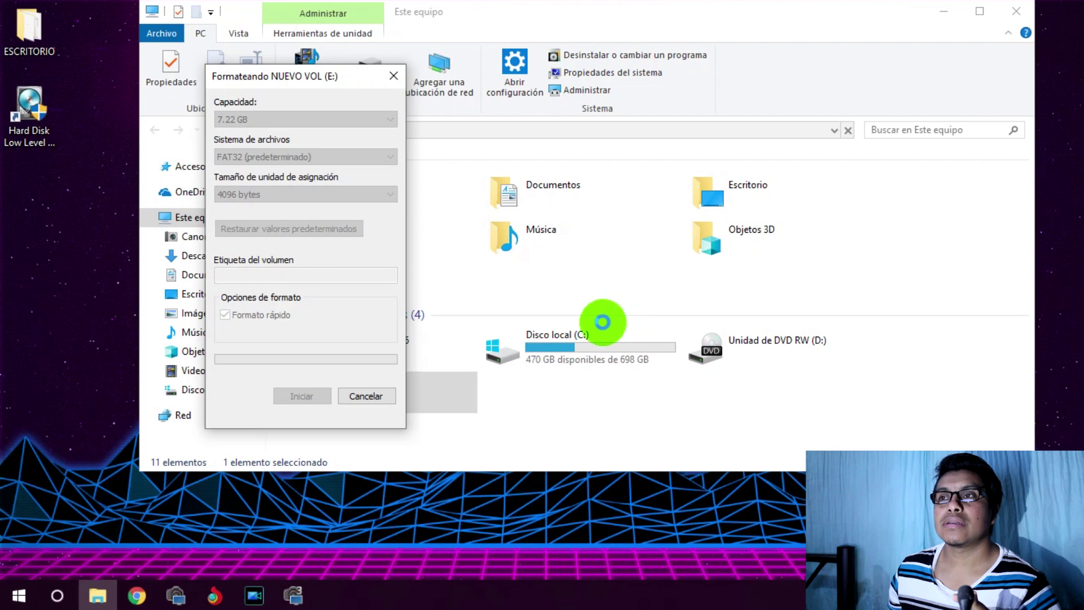
click(636, 286)
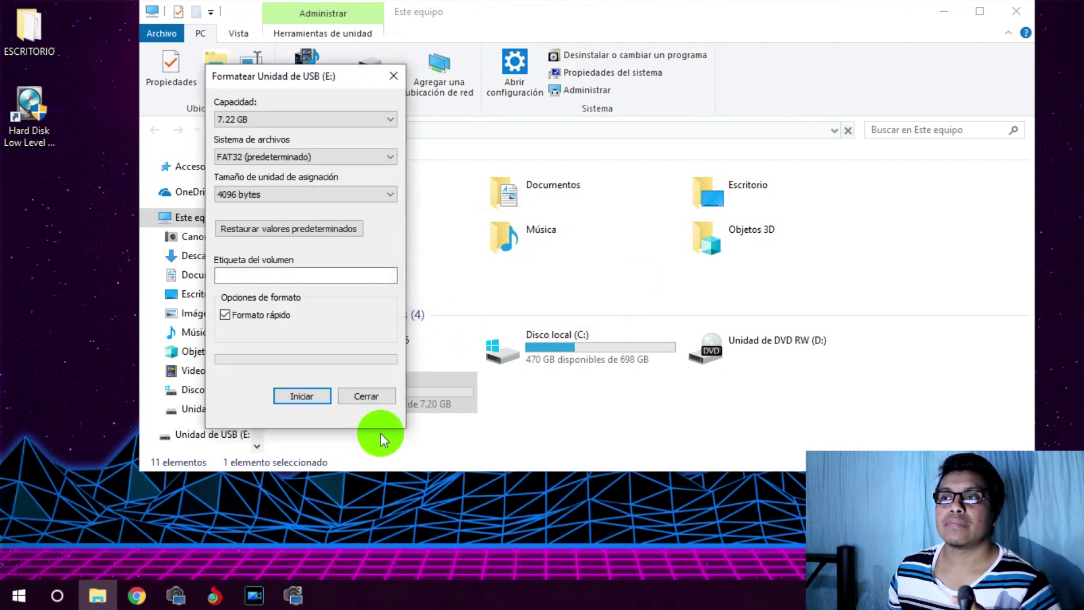
click(375, 395)
double_click(374, 392)
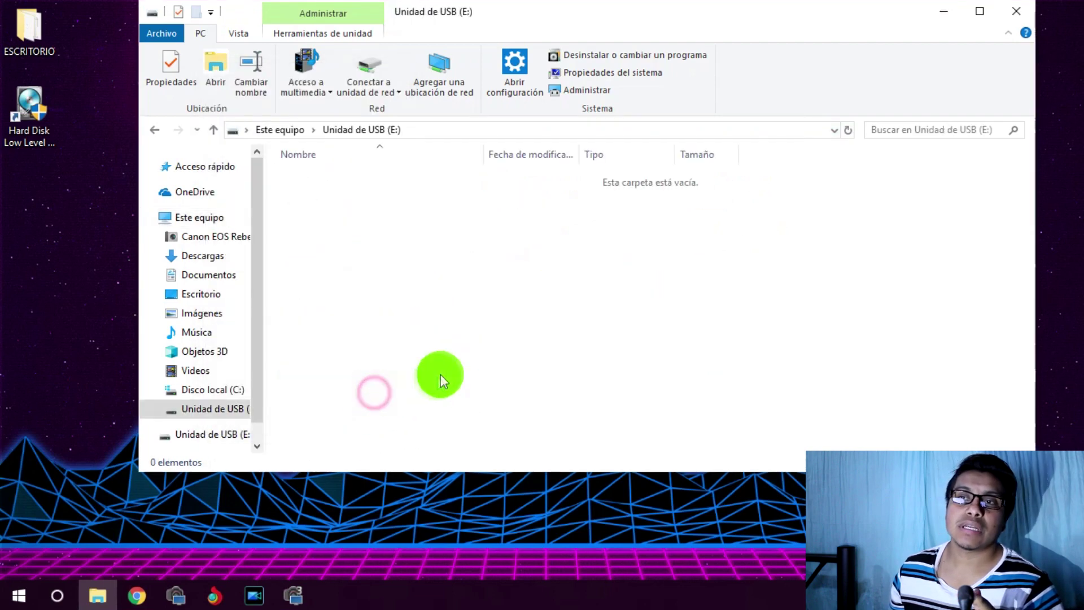